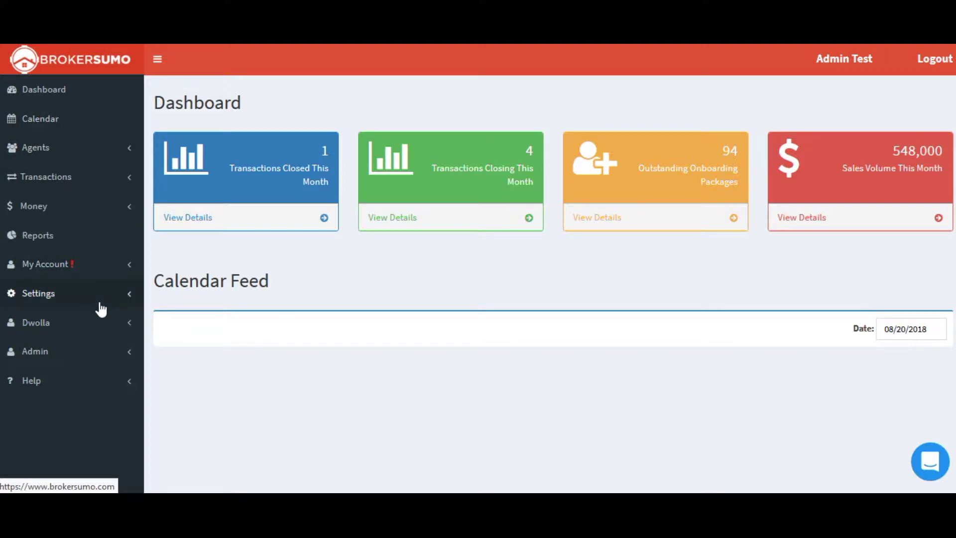
Step: Edit the DocuSign Transaction Room integration from BrokerSumo's Settings > Integrations page
click(101, 301)
click(65, 357)
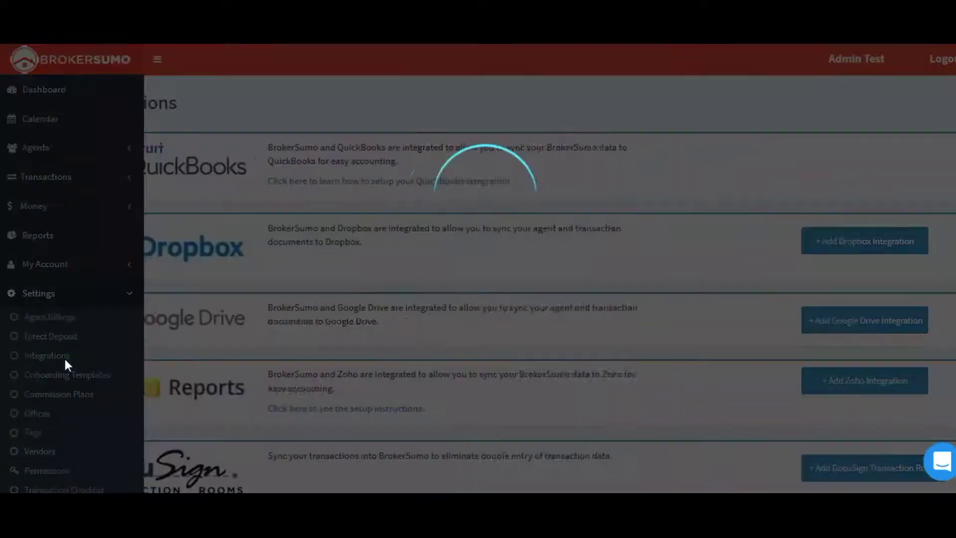
scroll(315, 376, down, 5)
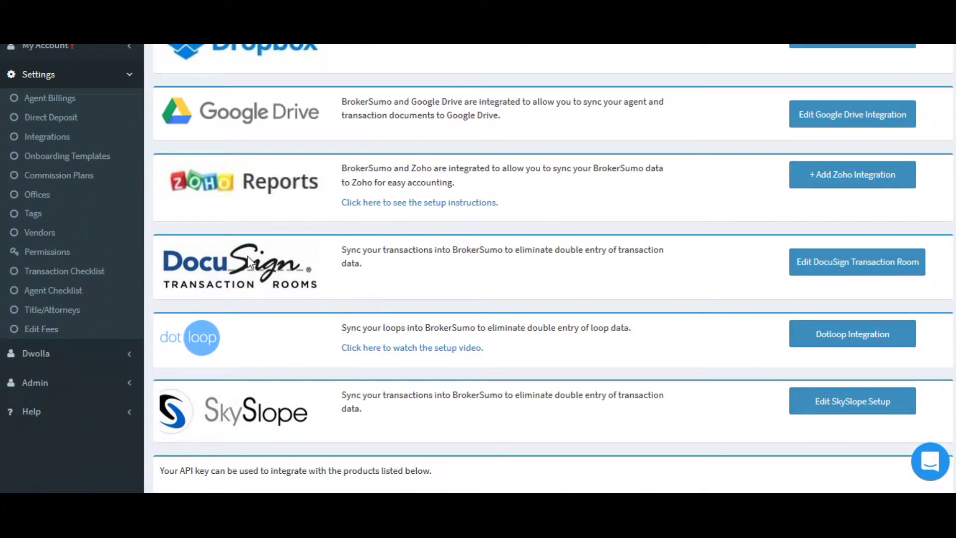
click(895, 259)
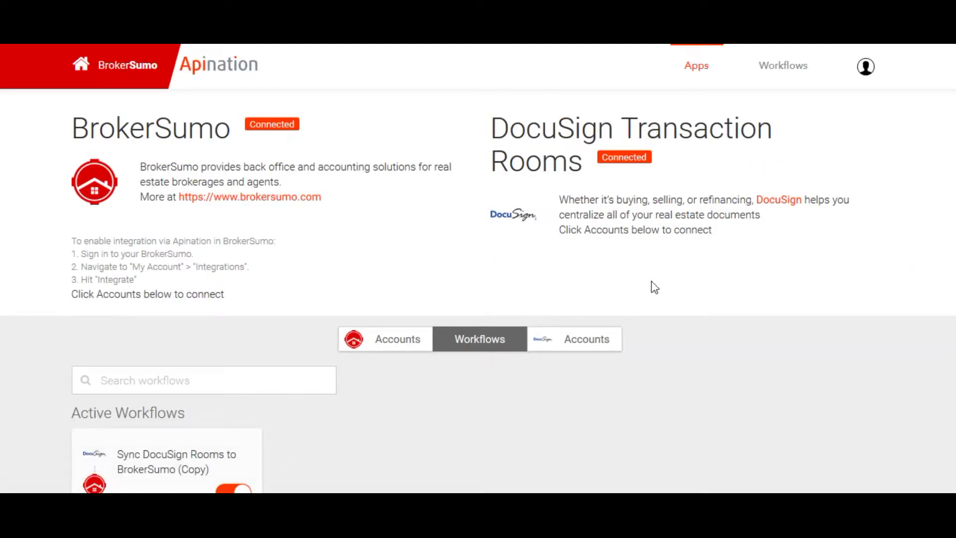
click(584, 345)
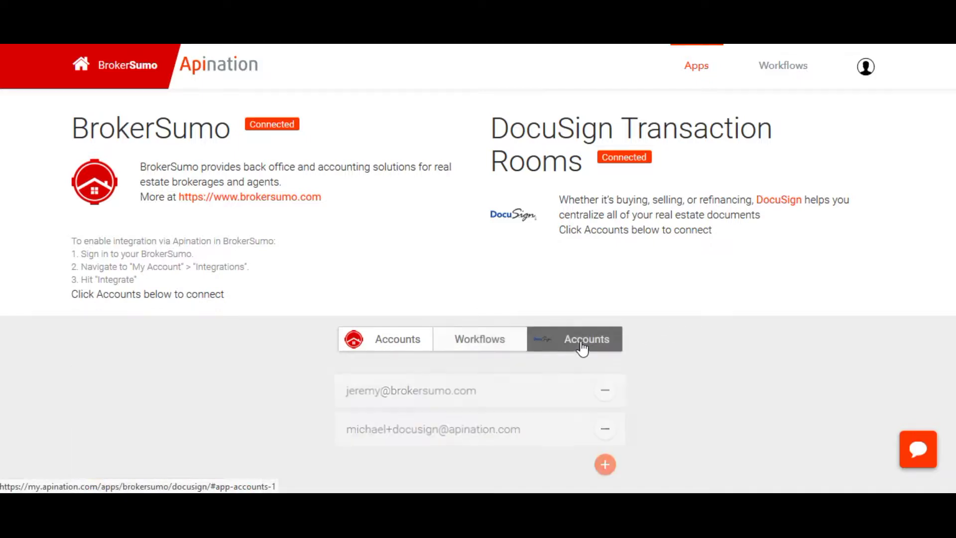
scroll(752, 320, down, 1)
scroll(752, 320, down, 3)
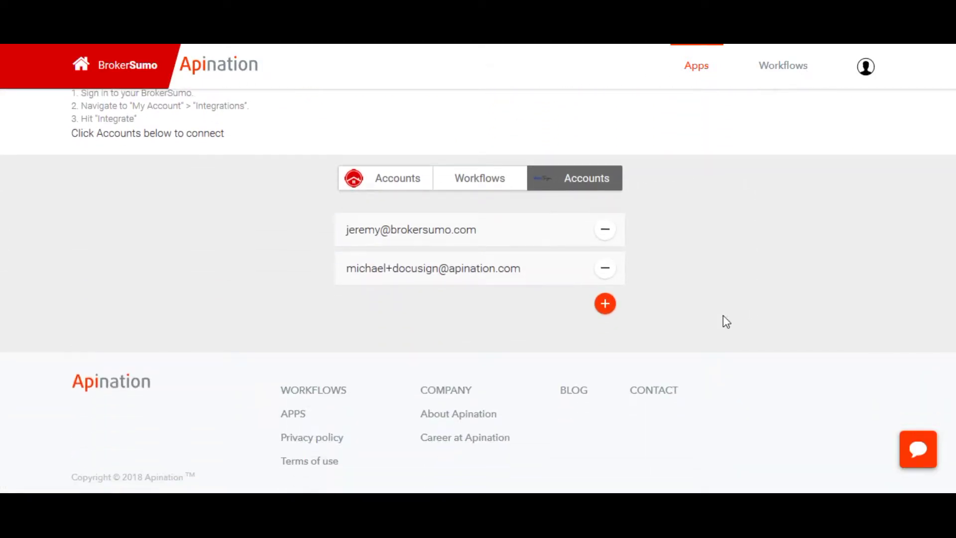
click(605, 305)
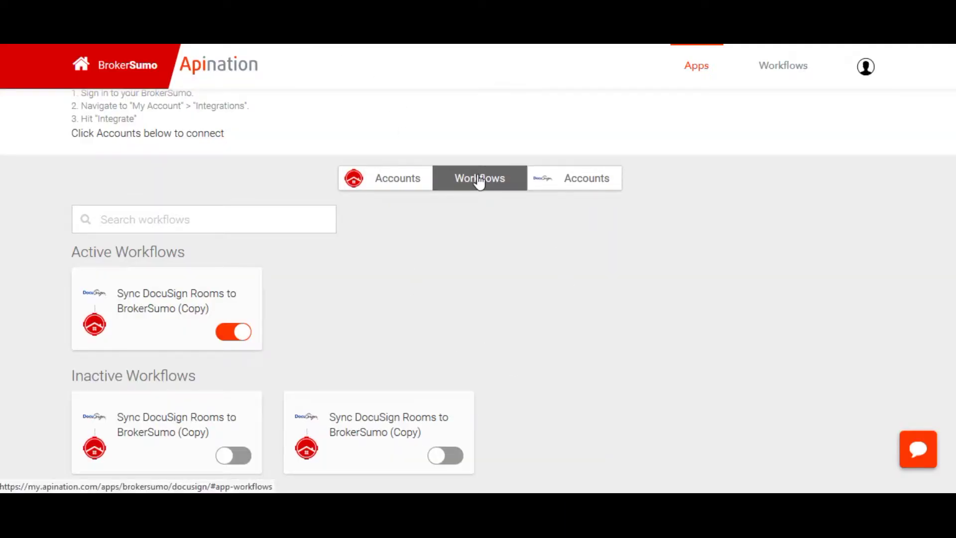
Step: Start a workflow copy from the Sync DocuSign Rooms to BrokerSumo template
scroll(582, 316, down, 5)
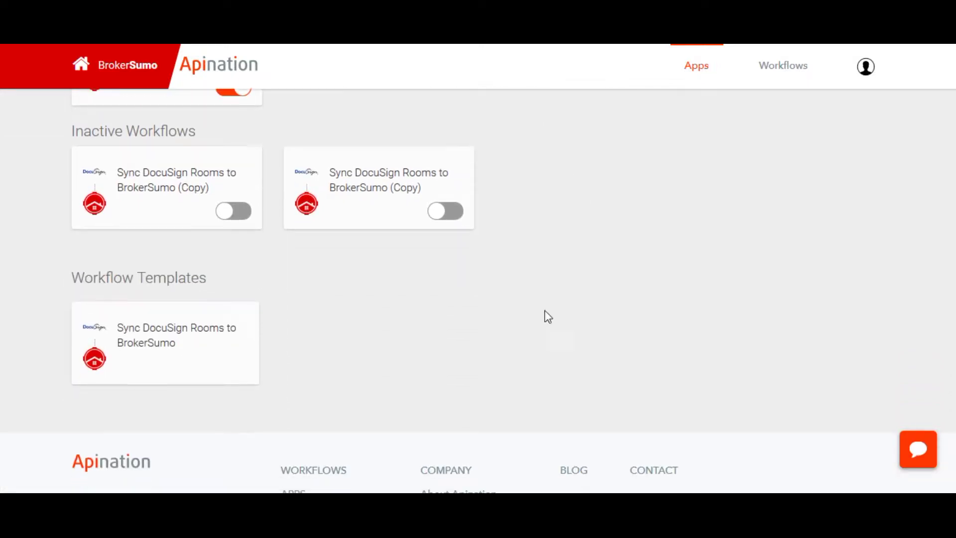
scroll(224, 178, up, 3)
scroll(294, 225, down, 5)
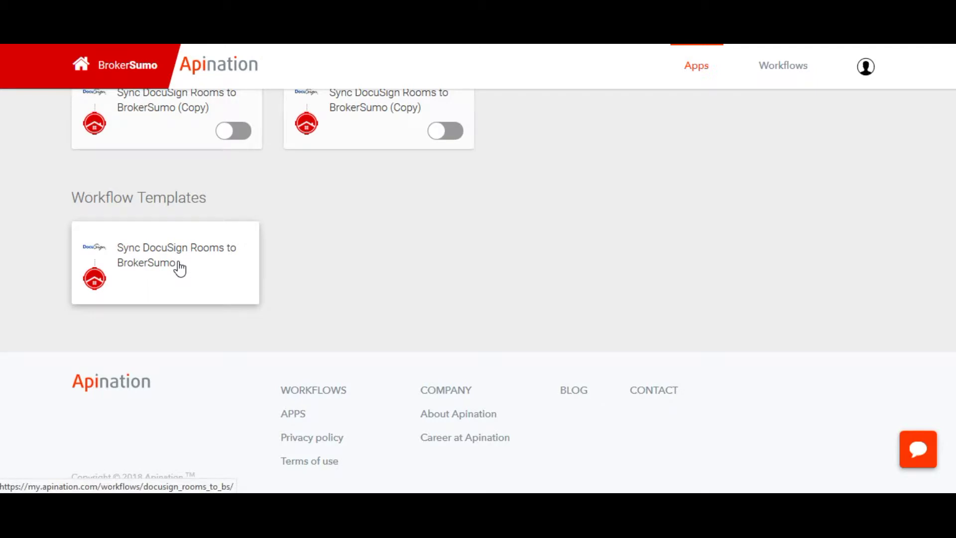
click(179, 269)
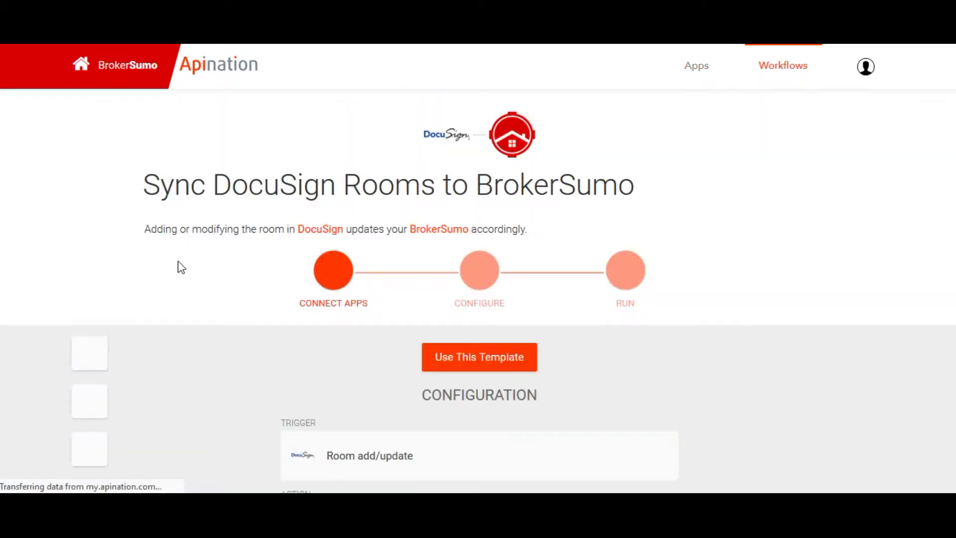
scroll(814, 258, down, 2)
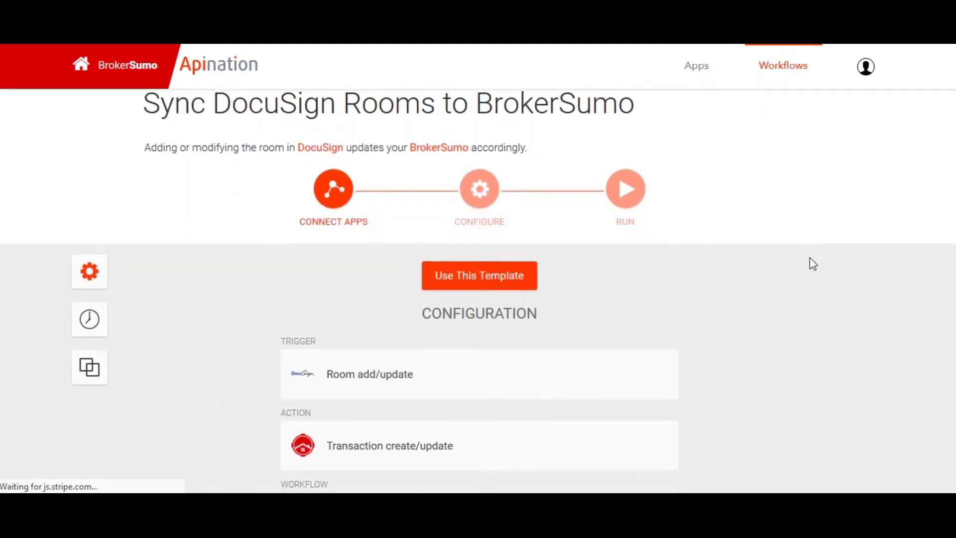
click(505, 281)
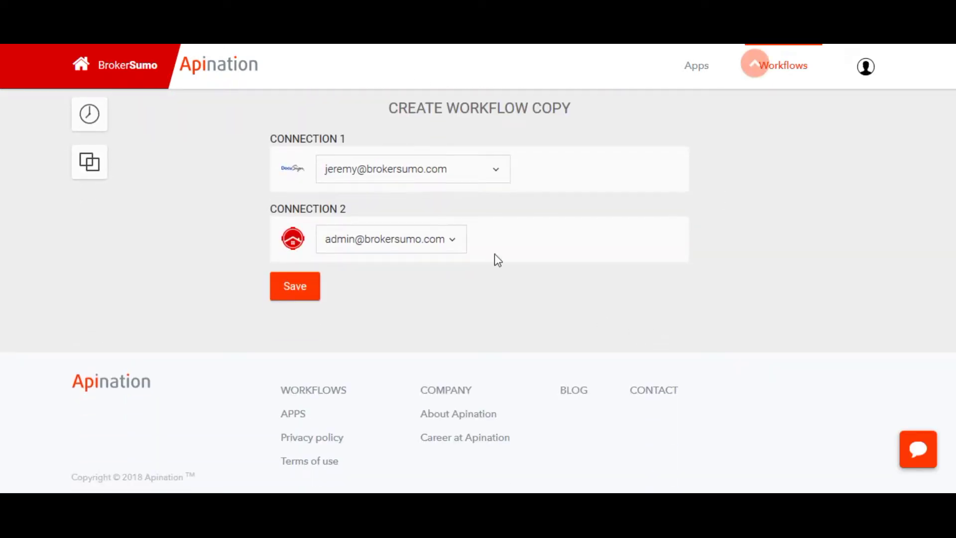
Step: Keep the original DocuSign account as Connection 1 and save the new workflow copy
click(449, 171)
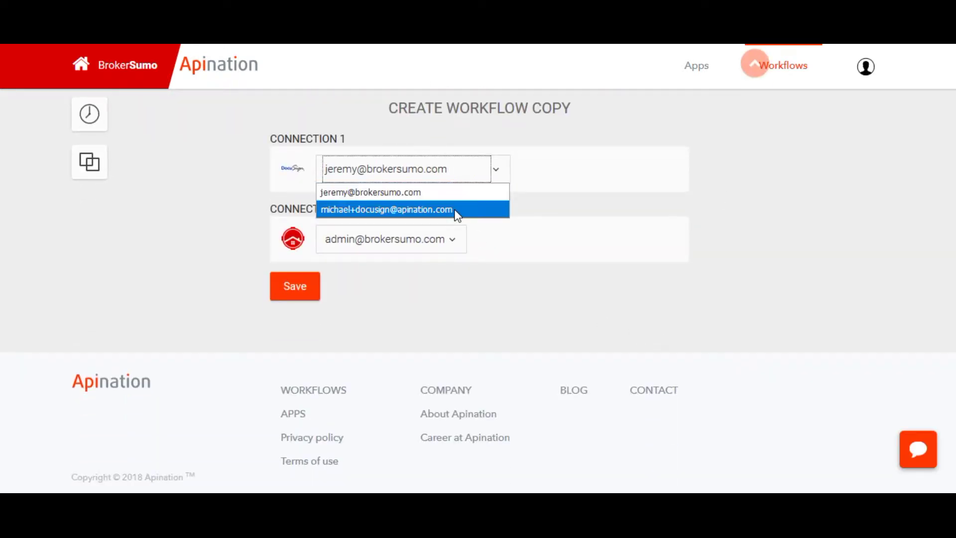
click(446, 172)
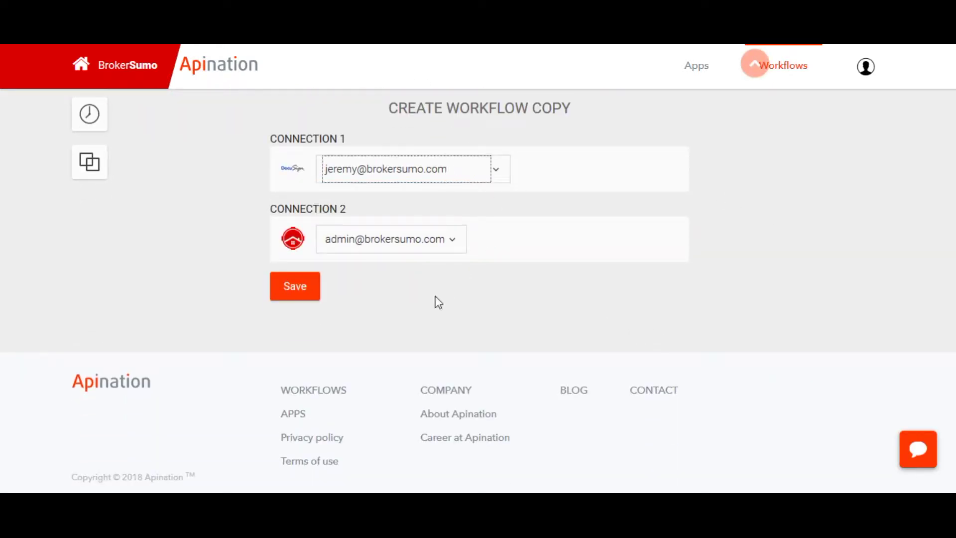
click(303, 289)
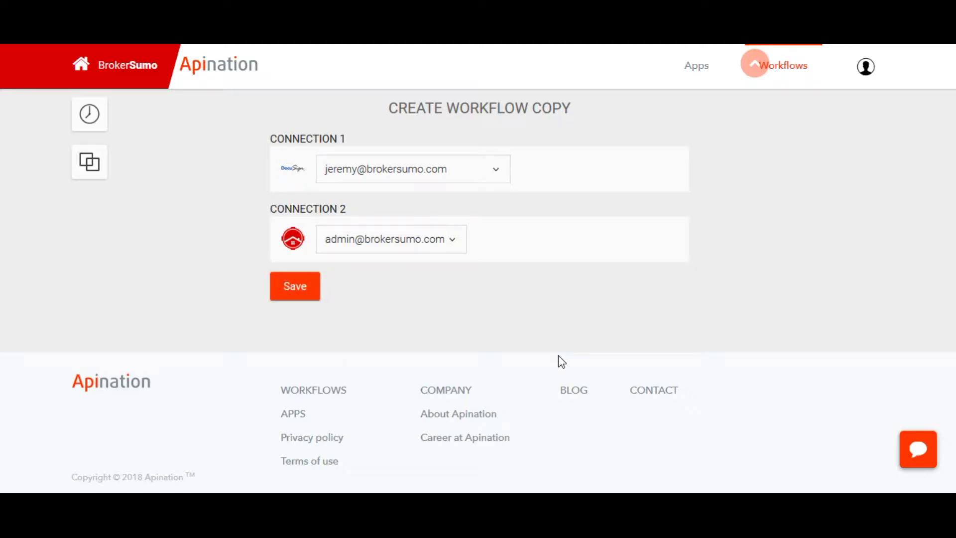
click(291, 289)
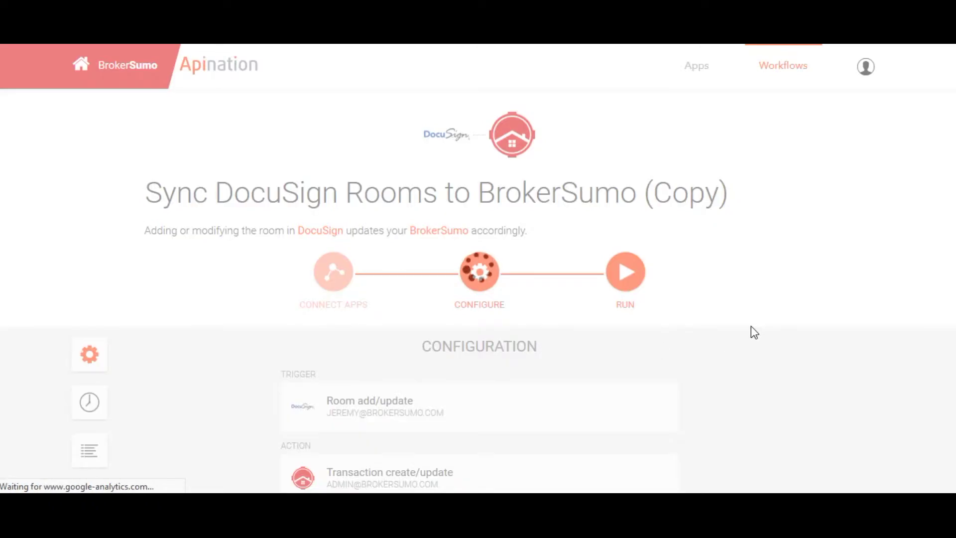
Step: Set the new workflow copy running with RUN, then scroll down the workflows list
scroll(751, 329, down, 6)
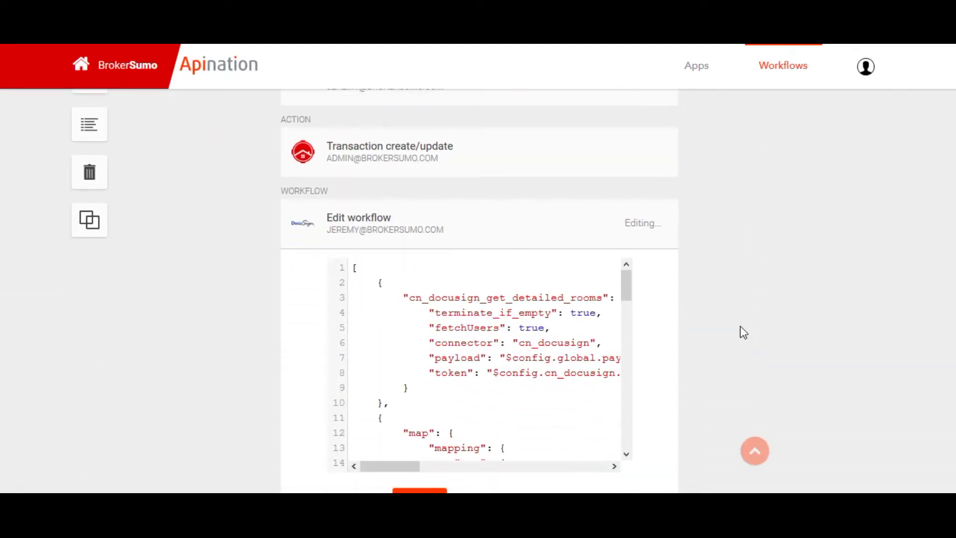
scroll(742, 331, up, 6)
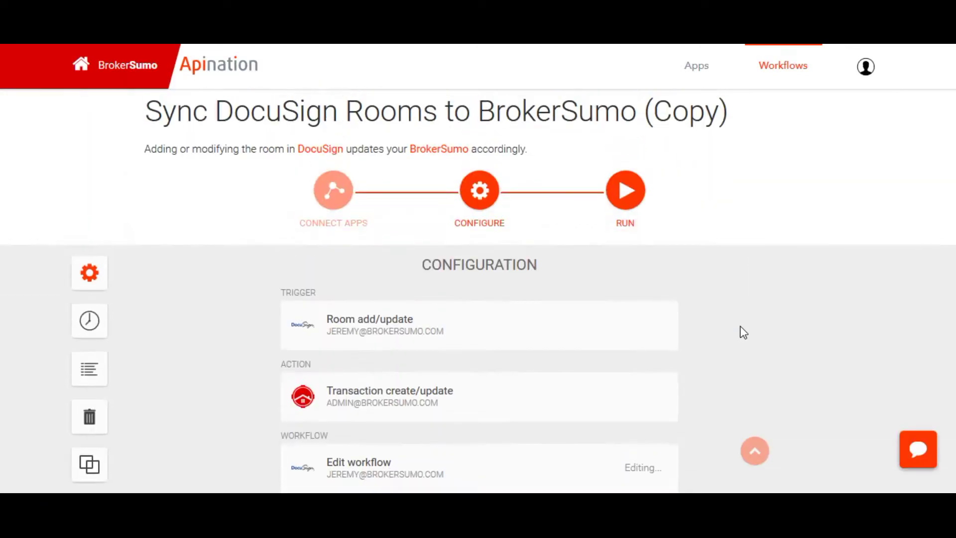
click(625, 195)
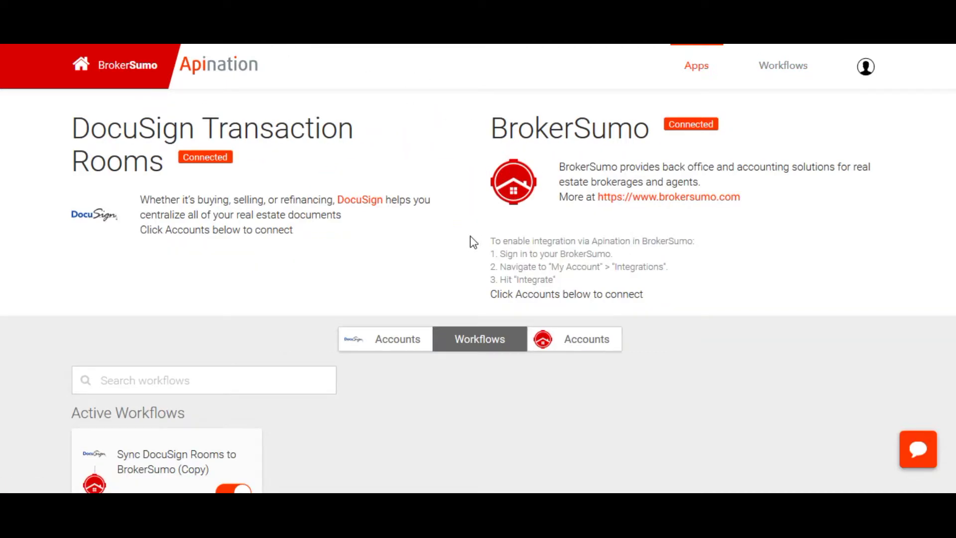
scroll(503, 249, down, 5)
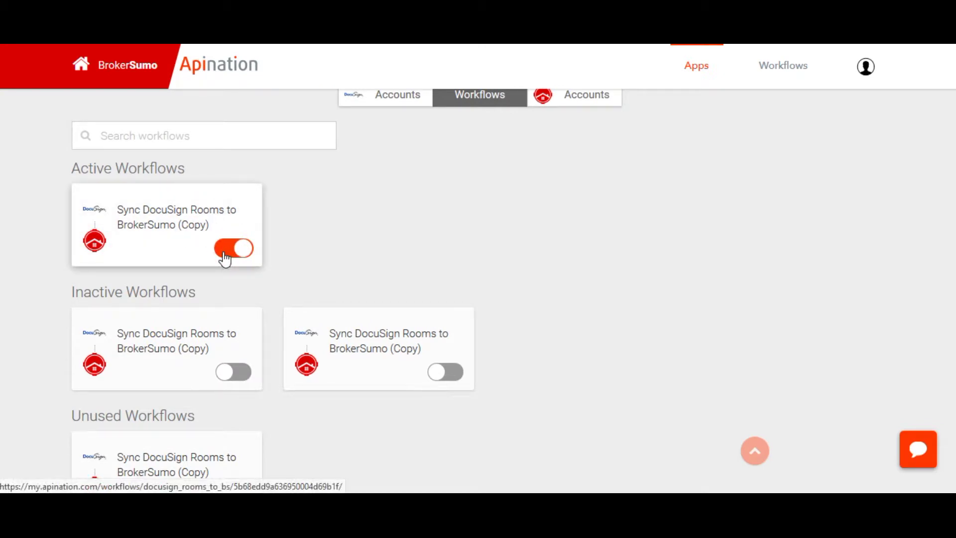
Step: Open the active sync workflow and review its TRACE run history
click(174, 224)
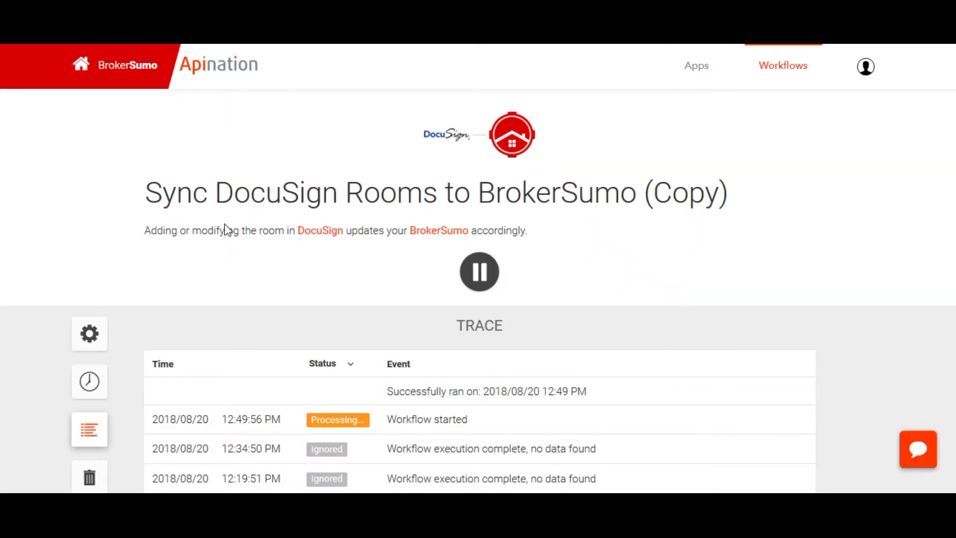
scroll(616, 337, down, 2)
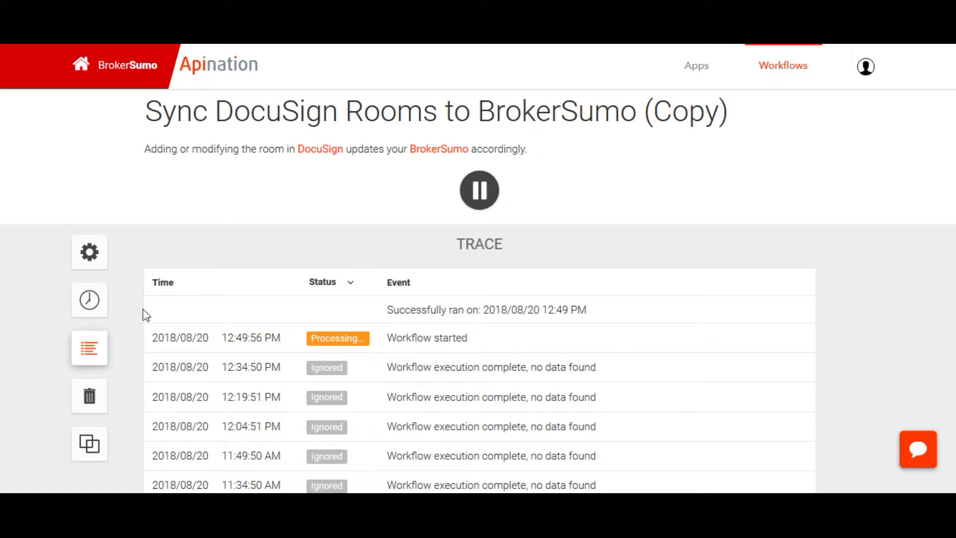
scroll(228, 220, down, 2)
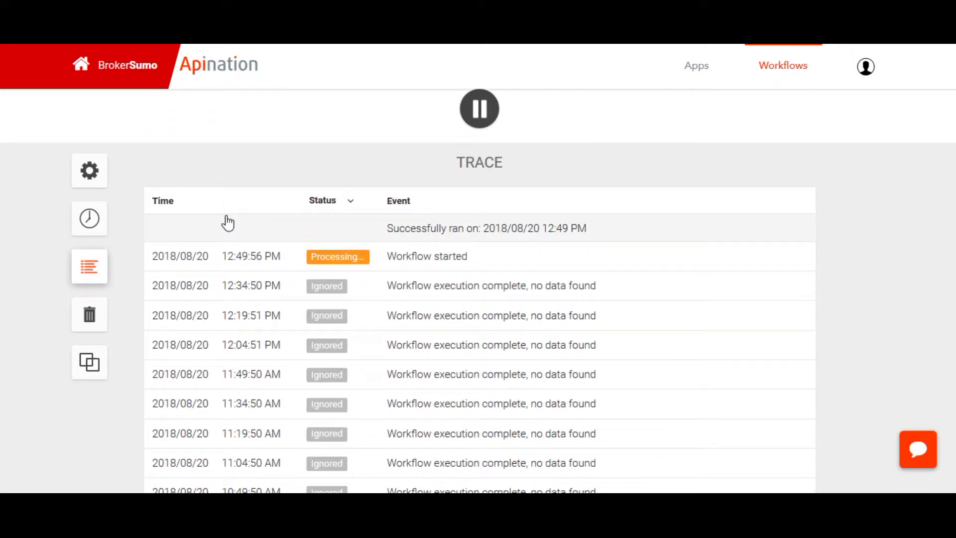
Step: Check the workflow's run schedule, return to the trace, then switch to DocuSign Transaction Rooms
click(88, 227)
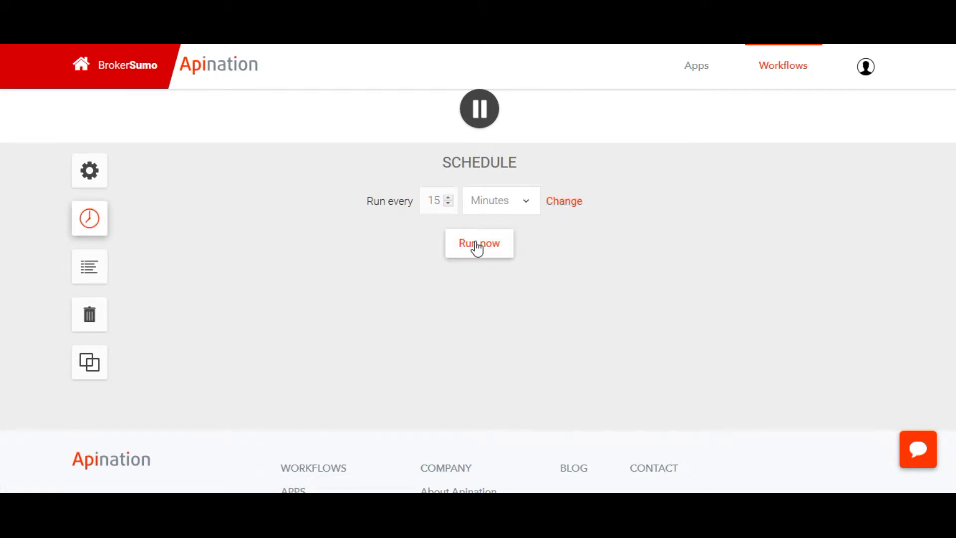
click(95, 272)
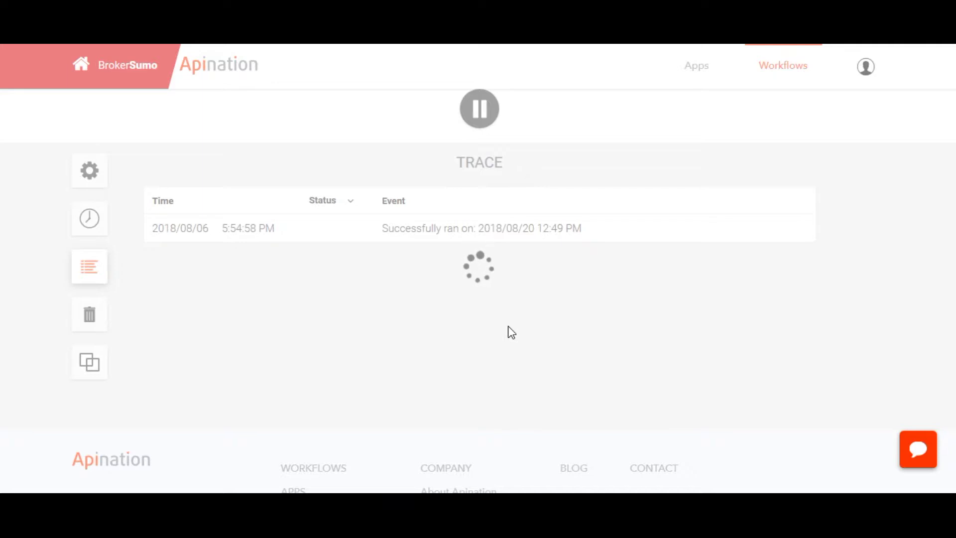
scroll(516, 328, down, 8)
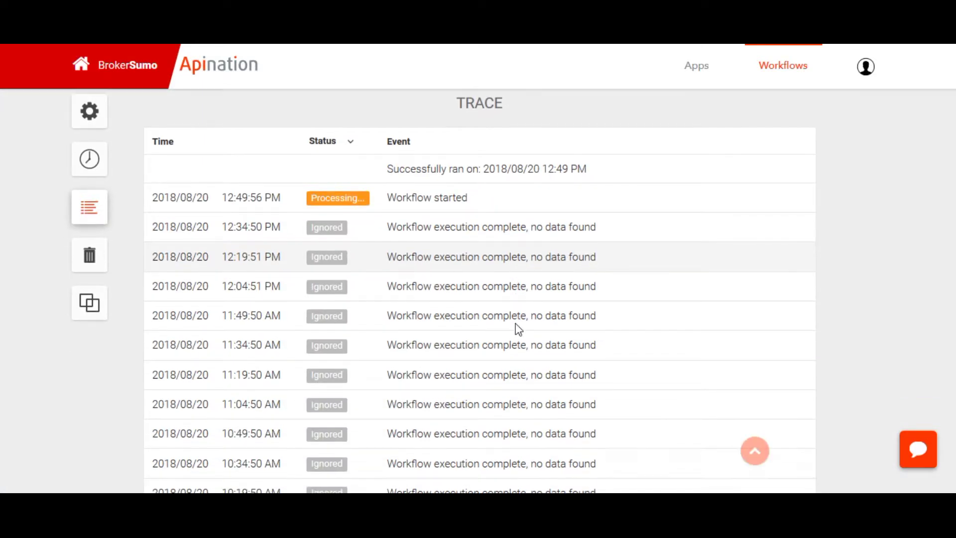
scroll(517, 316, up, 10)
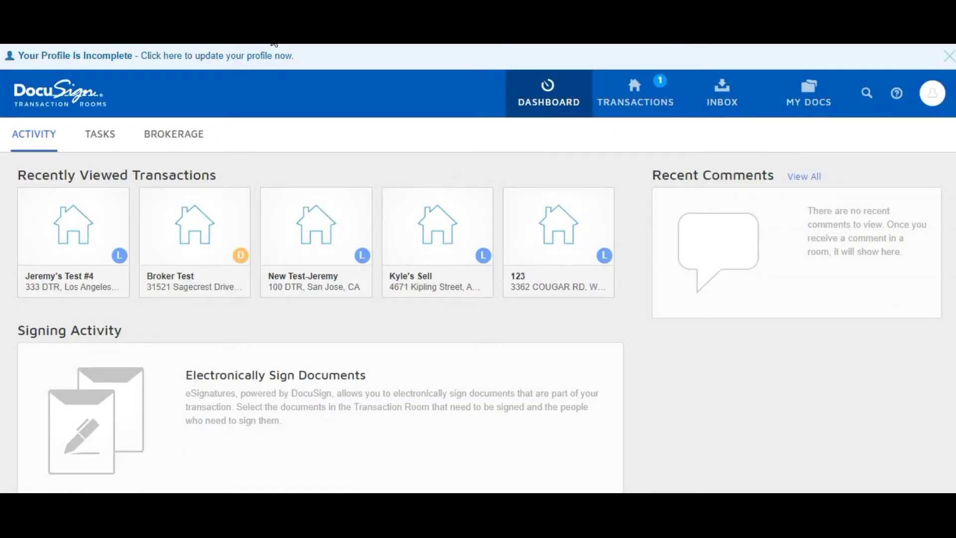
click(287, 44)
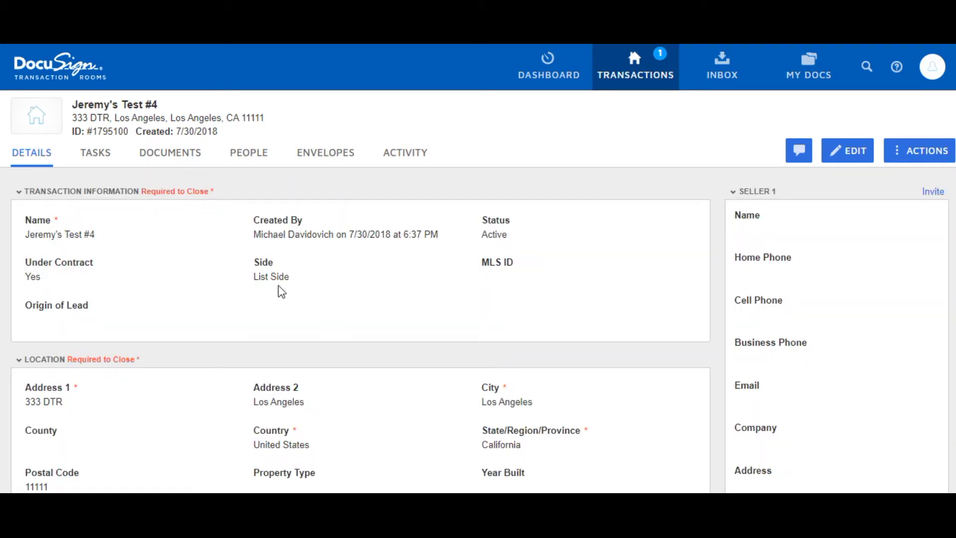
Step: Edit the test transaction, setting MLS ID 119283-DT and clearing Address 2
click(853, 150)
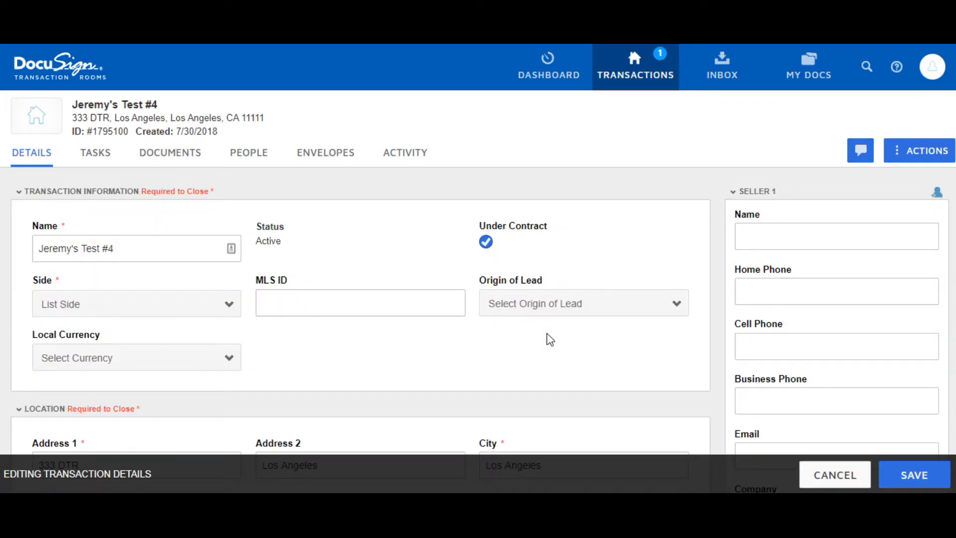
click(357, 308)
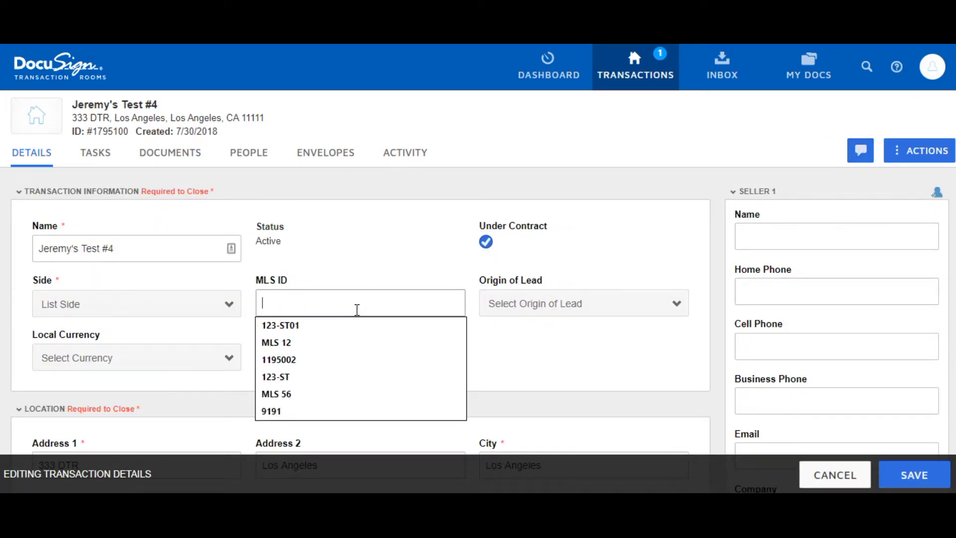
text(119283-DT)
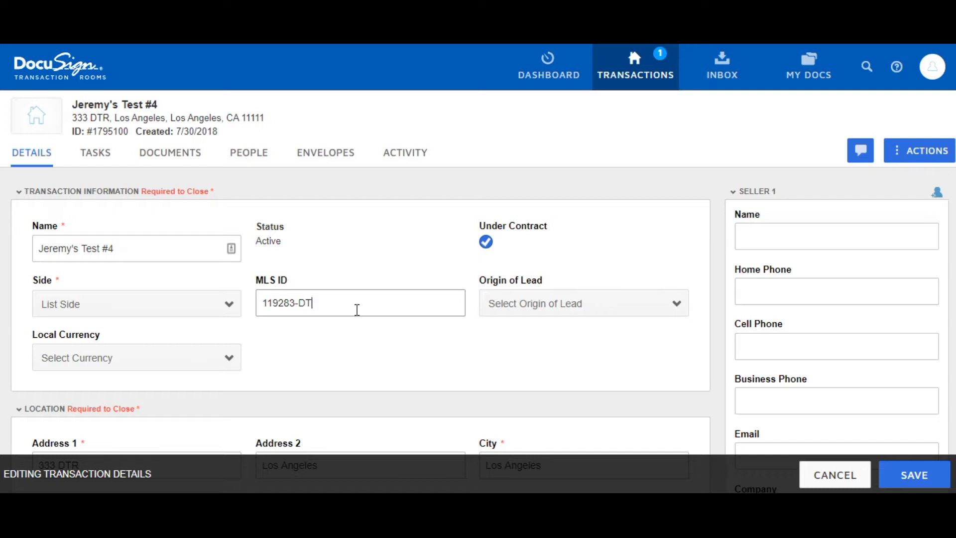
scroll(515, 350, down, 4)
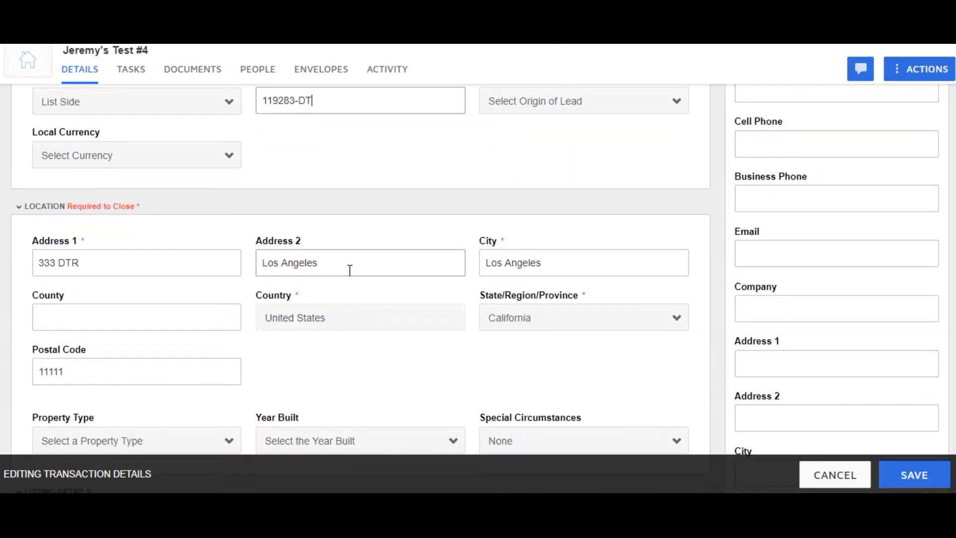
triple_click(262, 264)
key(BackSpace)
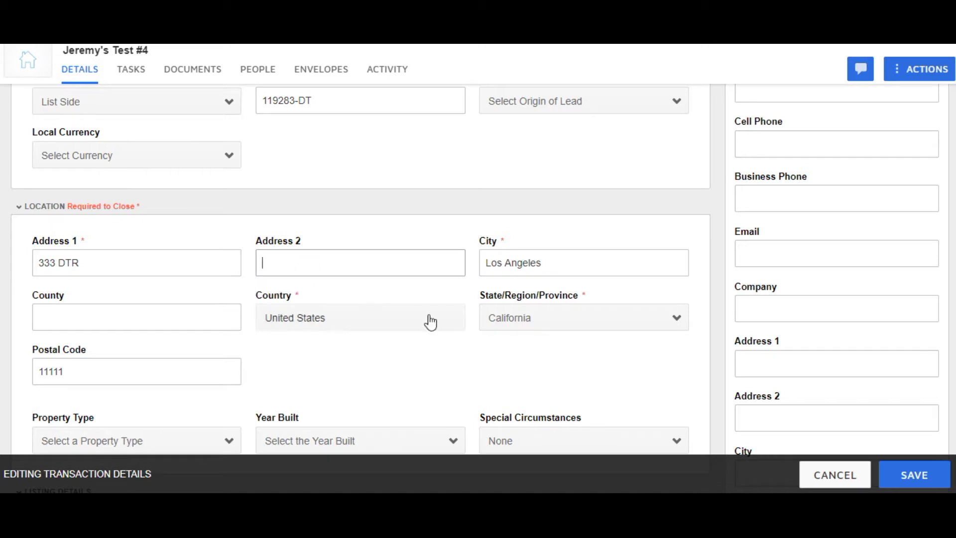
Step: Enter a current listing amount of 75000 and save the transaction
scroll(432, 359, down, 1)
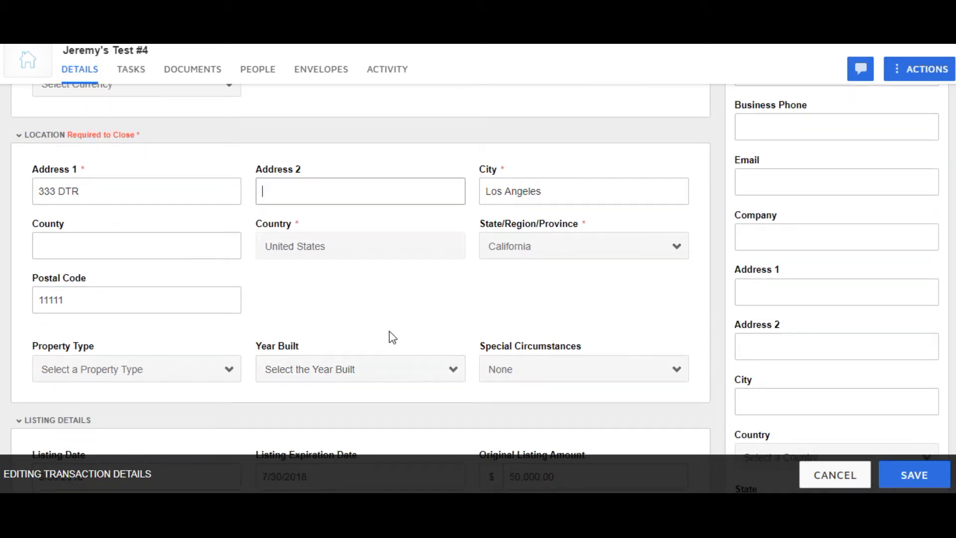
scroll(360, 298, down, 1)
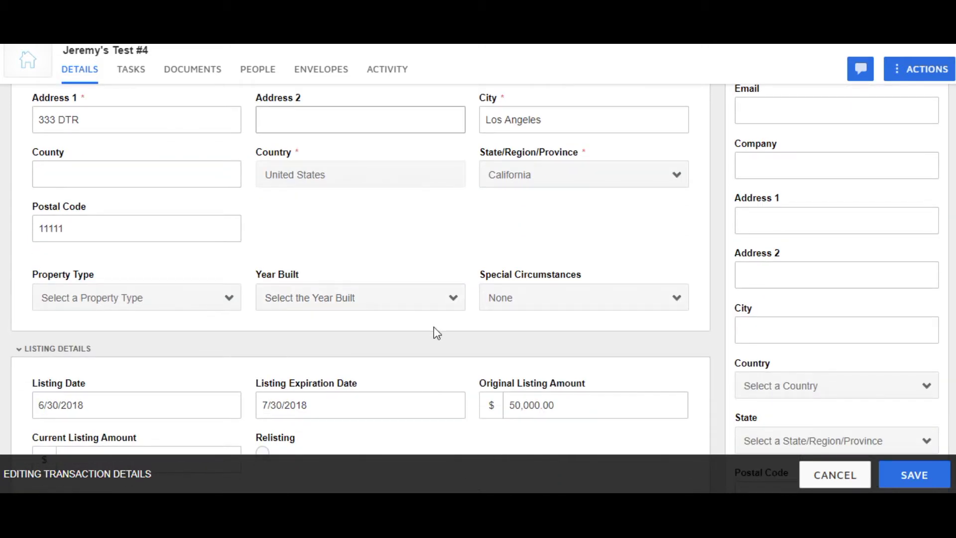
scroll(436, 333, down, 3)
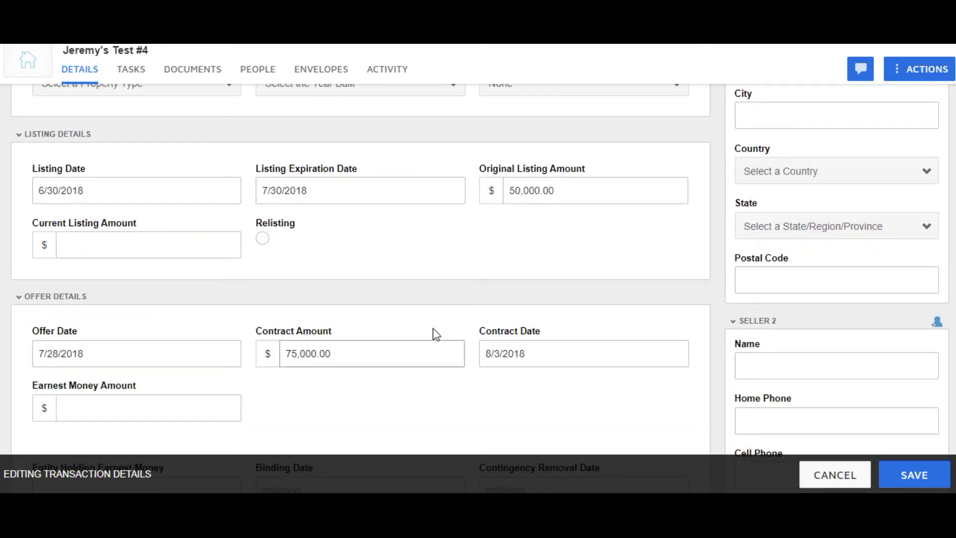
click(165, 244)
text(7)
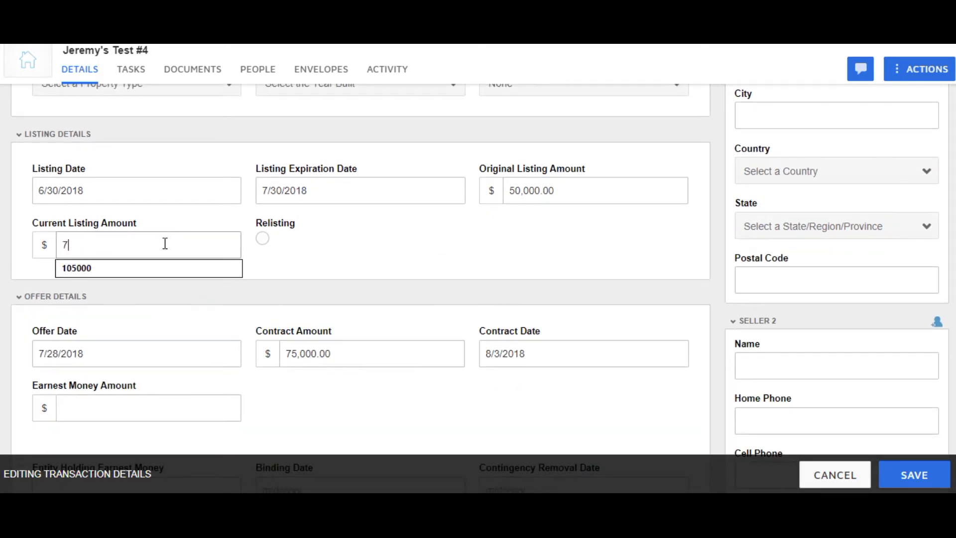
text(5000)
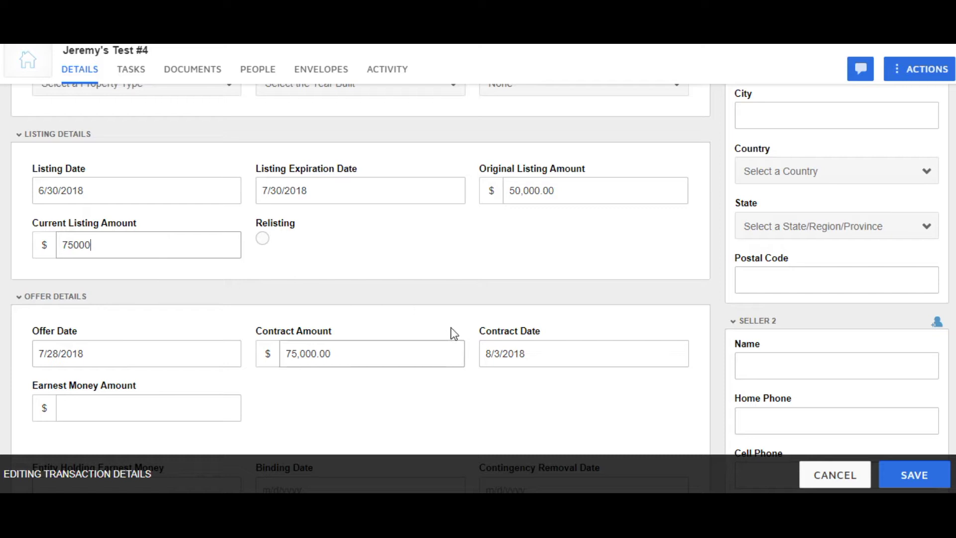
scroll(451, 328, down, 1)
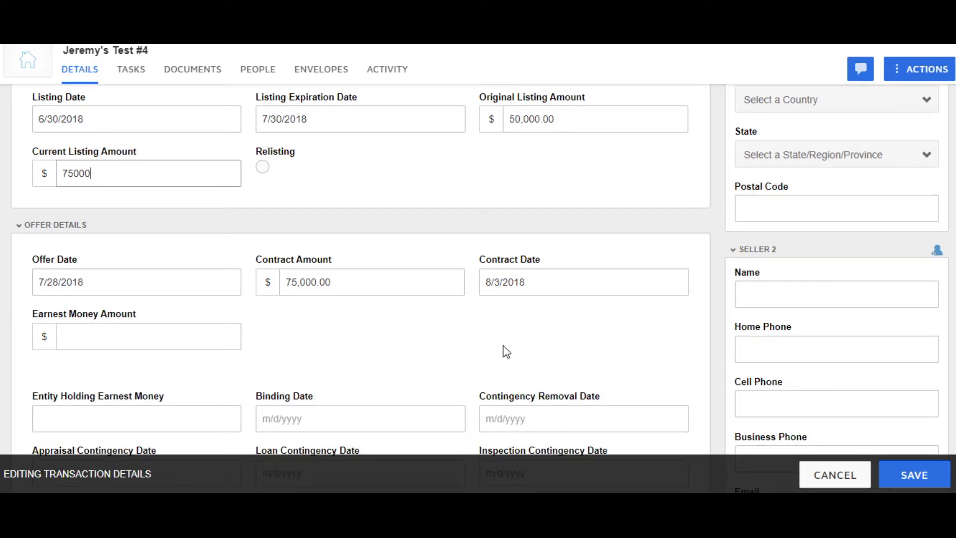
scroll(391, 347, down, 2)
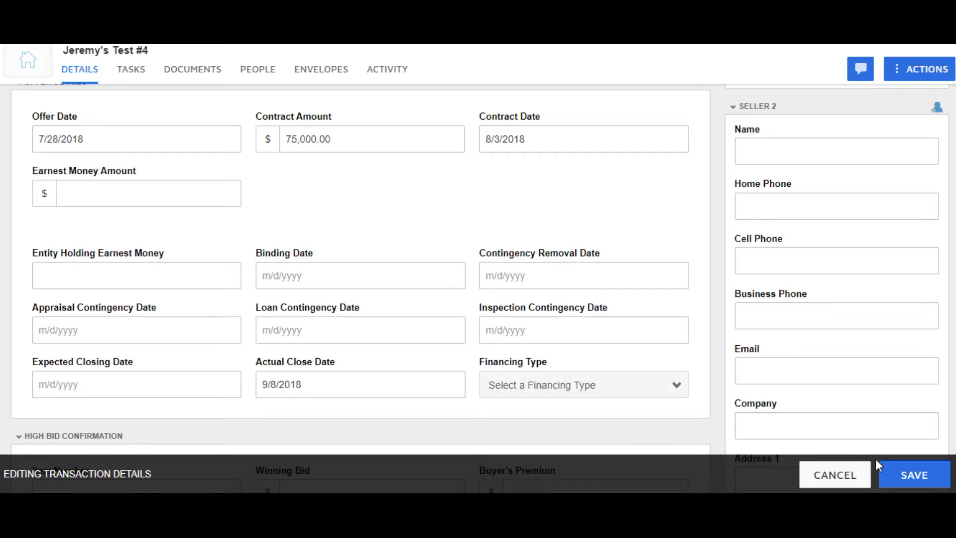
click(913, 477)
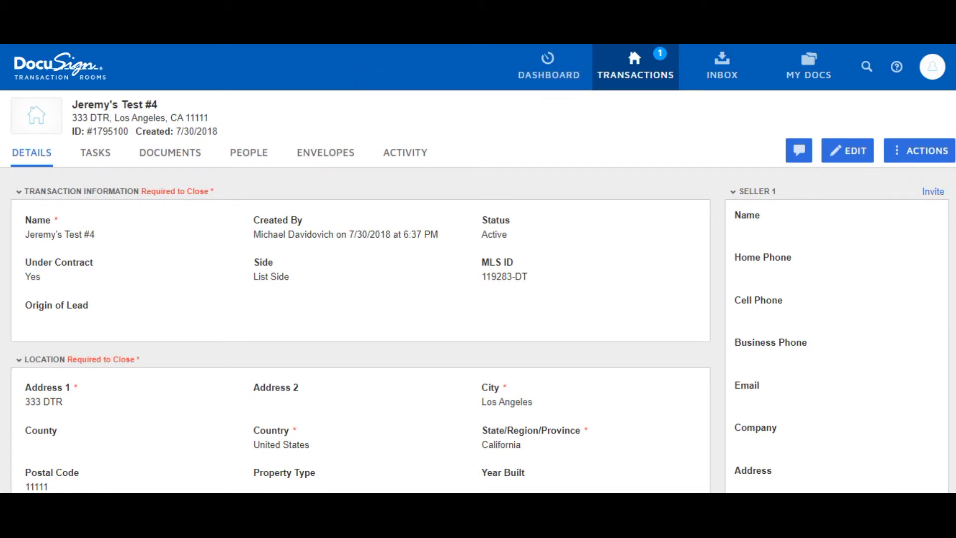
Step: Run the sync workflow now from its schedule and check the trace for the successful execution
click(256, 398)
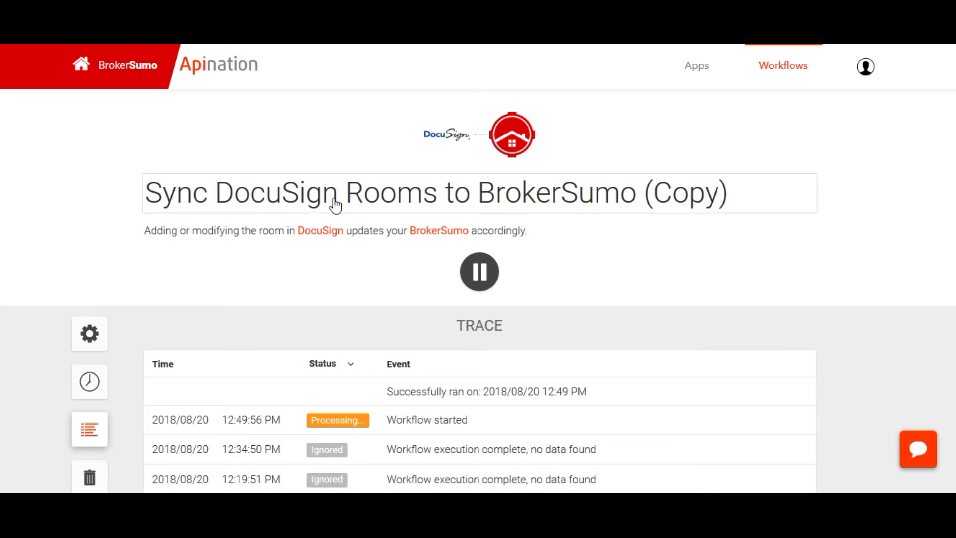
click(90, 441)
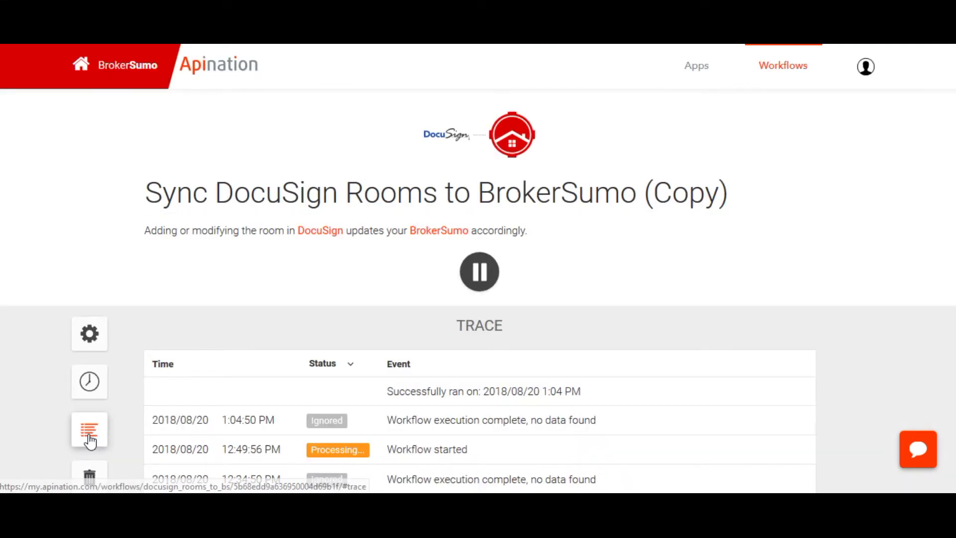
click(93, 383)
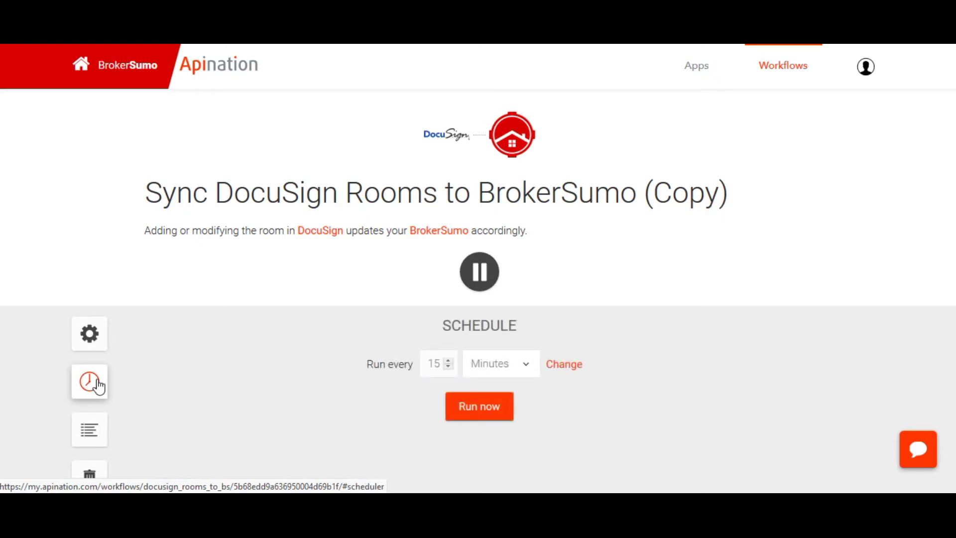
click(479, 406)
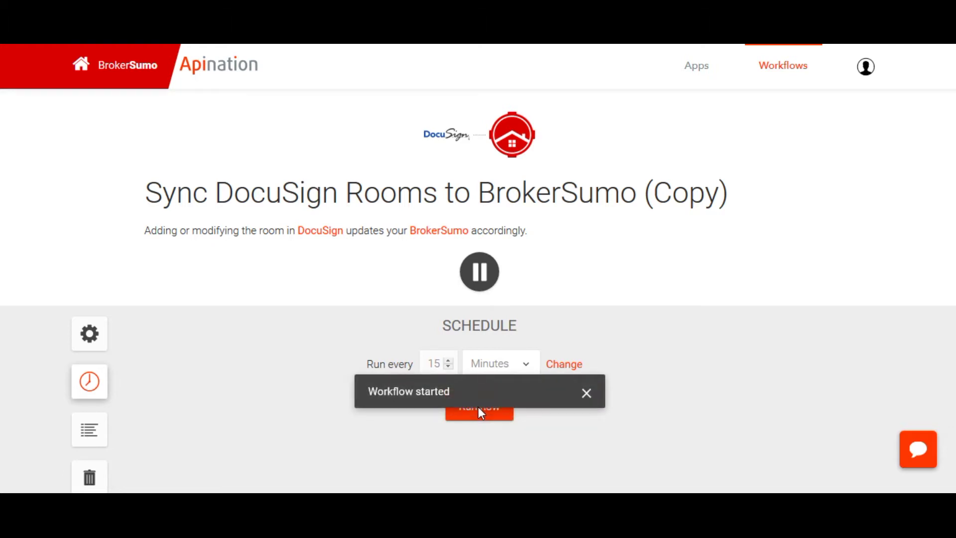
scroll(305, 333, down, 2)
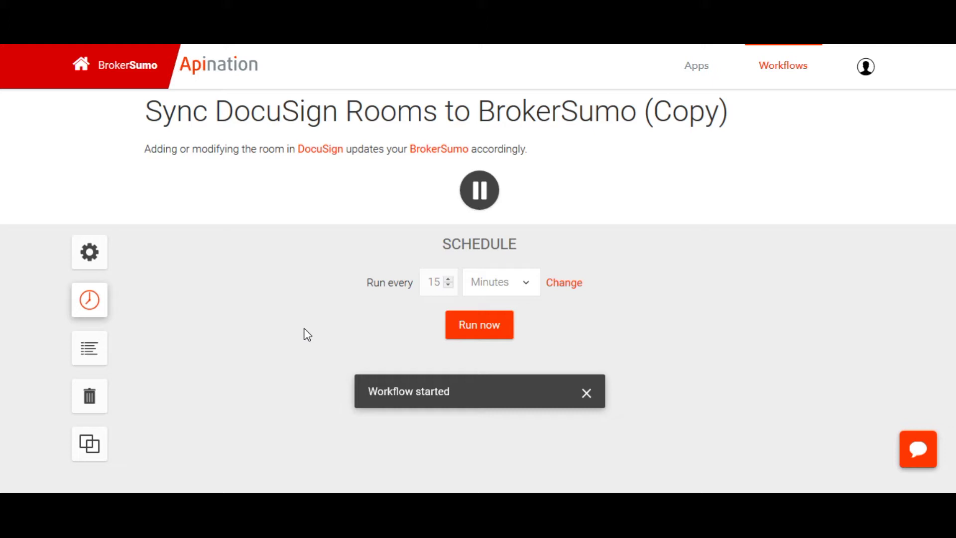
click(93, 350)
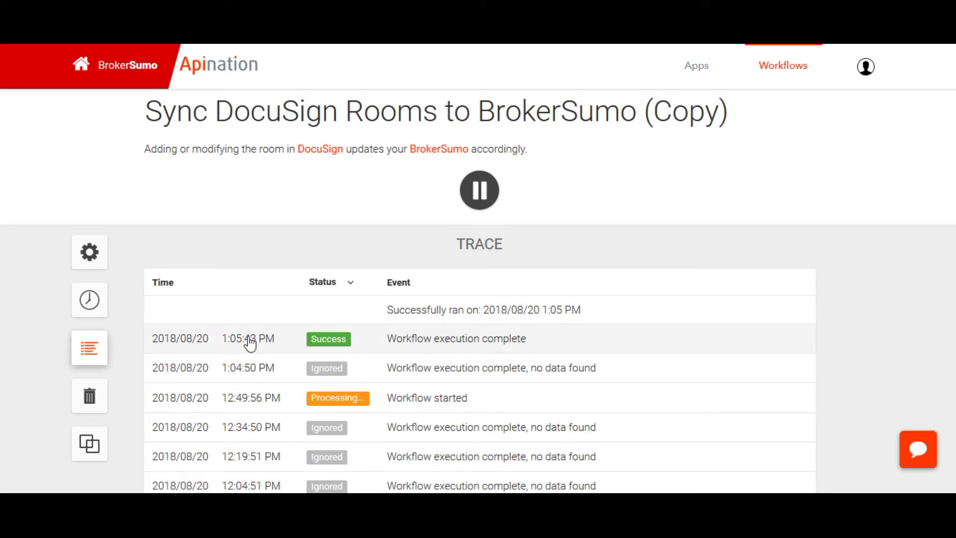
Step: Inspect the latest 333 DTR sync's JSON in the Docusign Transaction Log, confirming salesPrice 75000
click(78, 63)
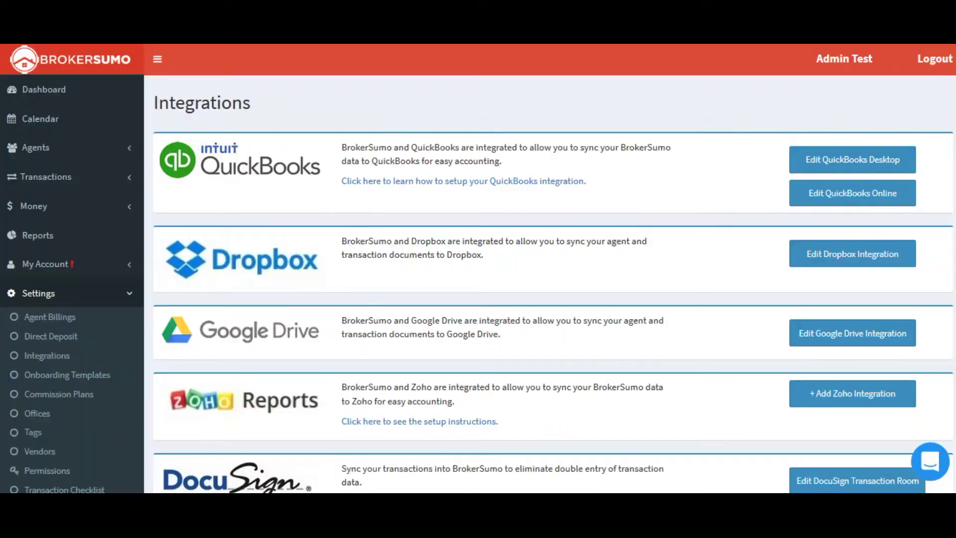
click(113, 179)
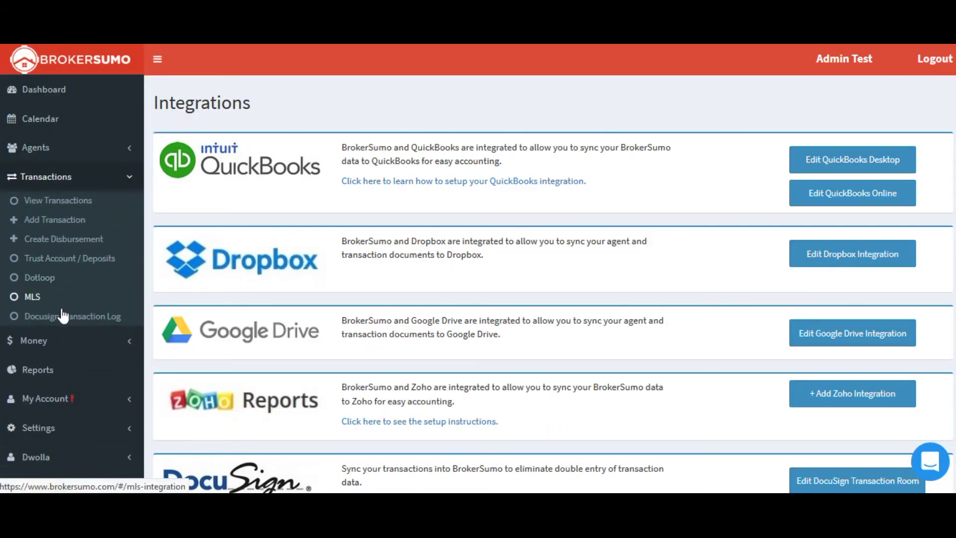
click(74, 318)
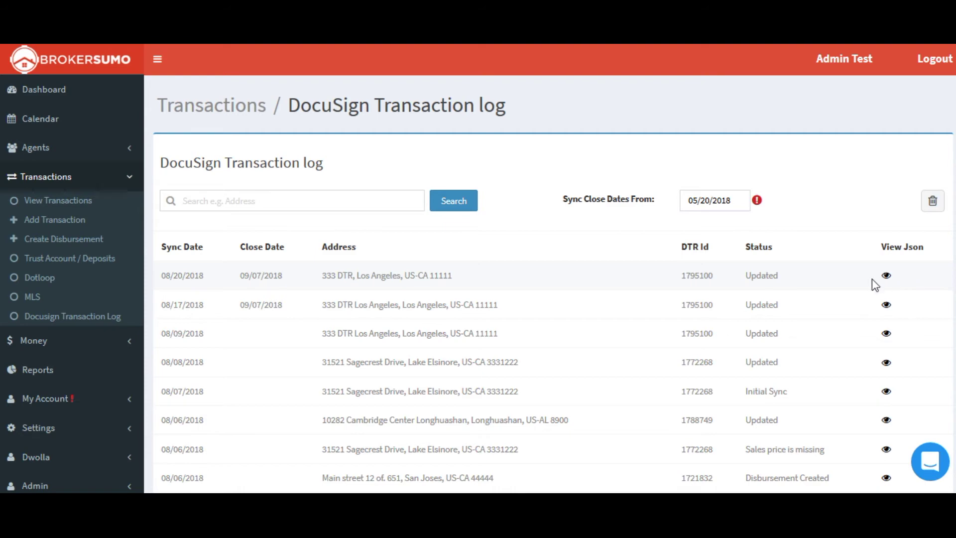
click(887, 277)
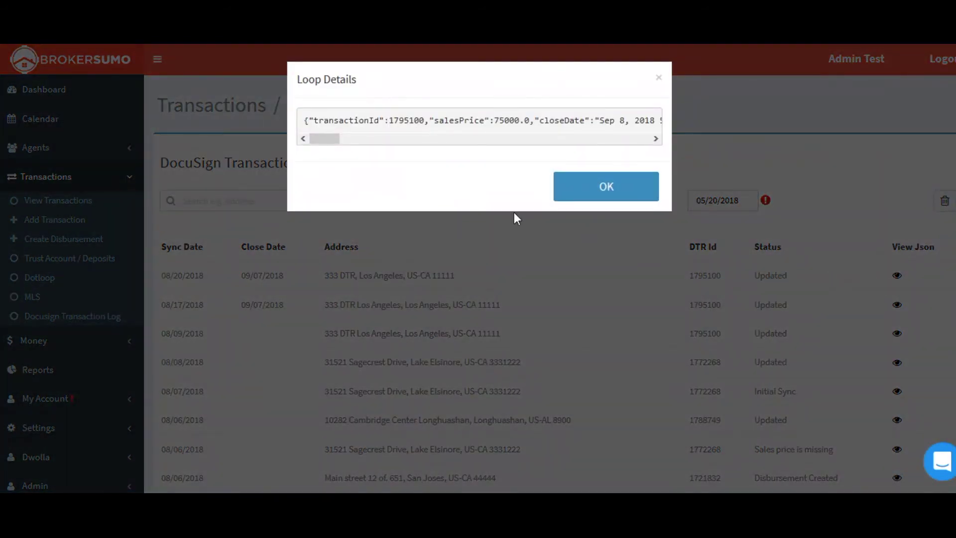
drag(324, 139, 366, 142)
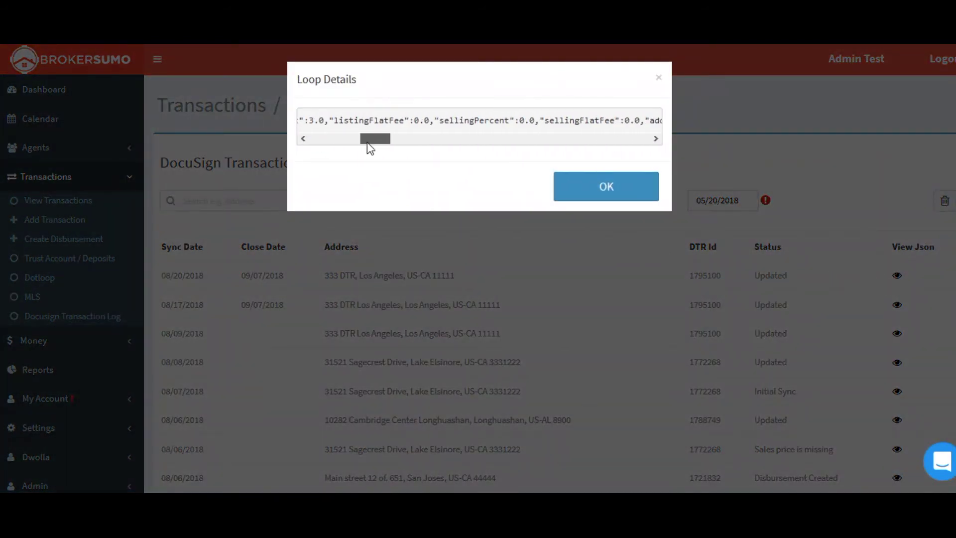
click(617, 194)
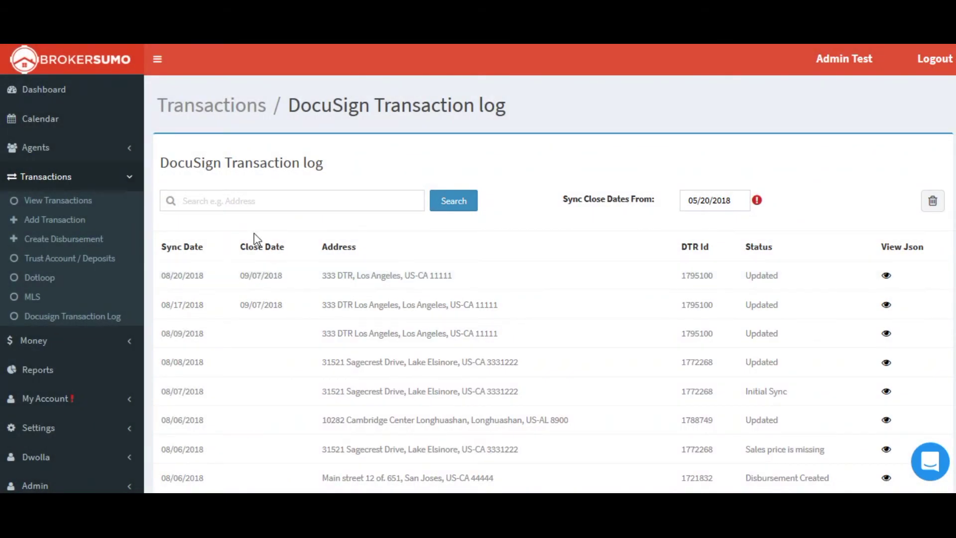
Step: Search View Transactions by address for '333 dtr' and open the matching transaction
click(88, 201)
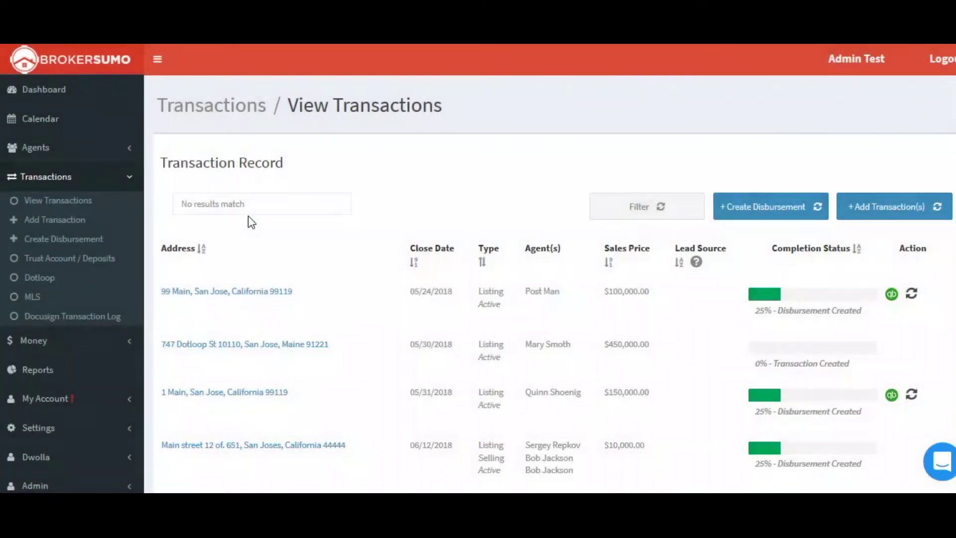
click(248, 209)
text(333)
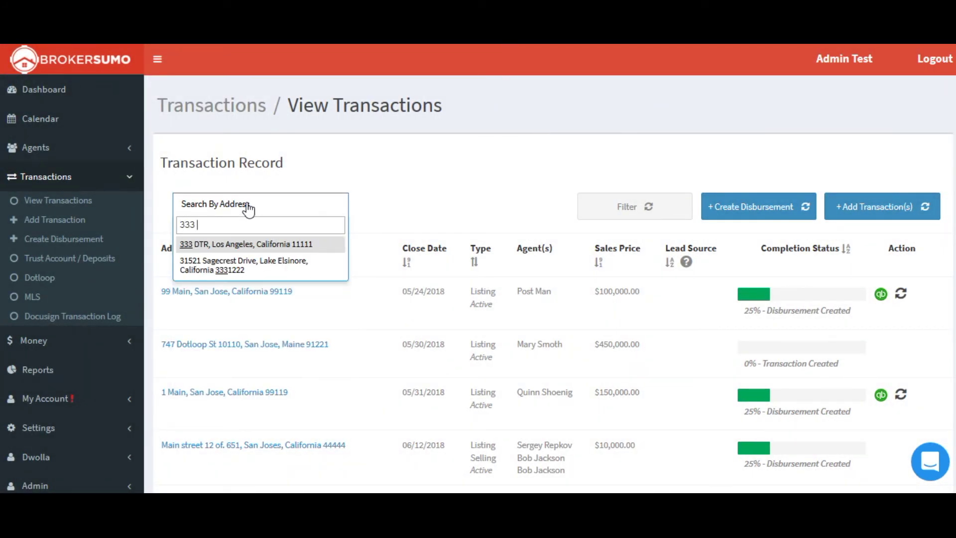
text( t)
key(BackSpace)
text(dtr)
click(261, 244)
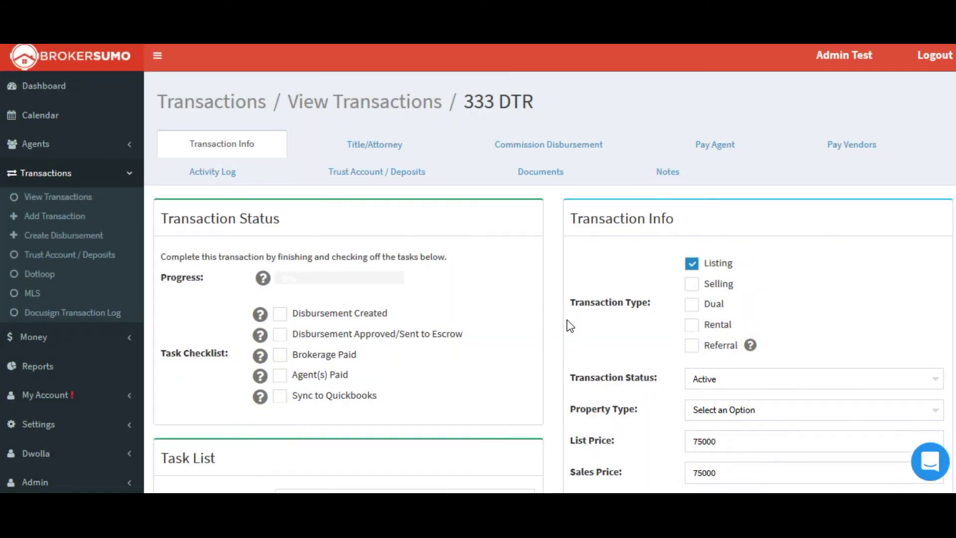
Step: Scroll through the transaction details, checking list and sales price 75000 and MLS 119283-DT
scroll(570, 325, down, 3)
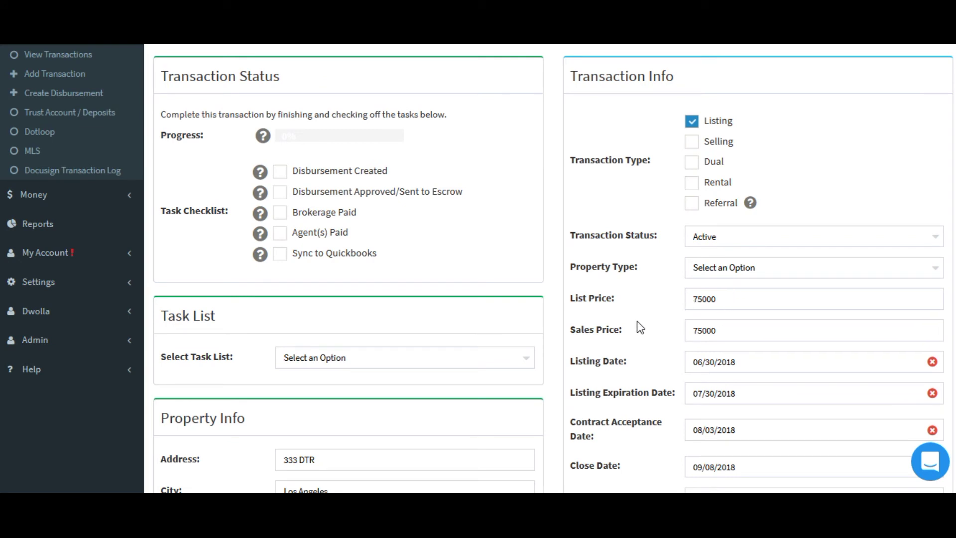
scroll(638, 323, down, 3)
scroll(504, 346, down, 3)
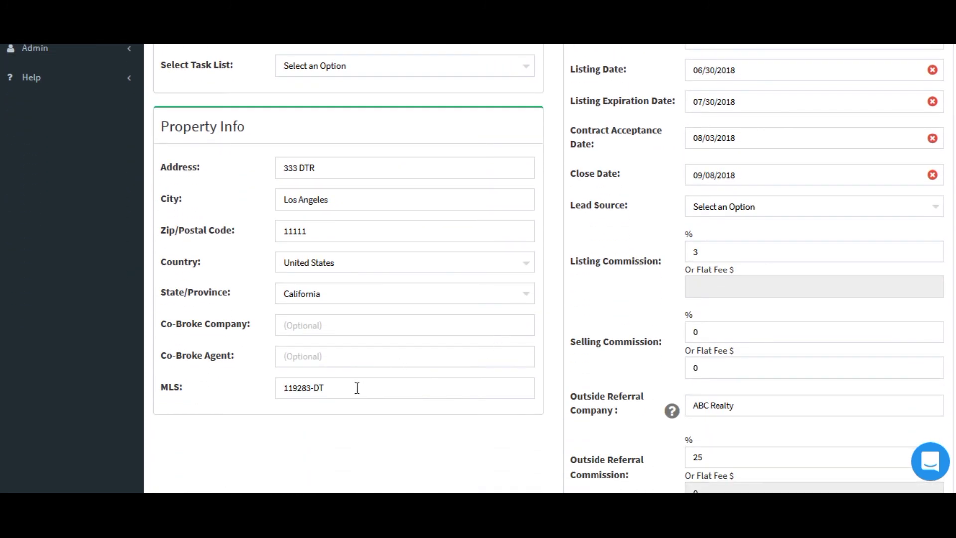
scroll(604, 344, down, 5)
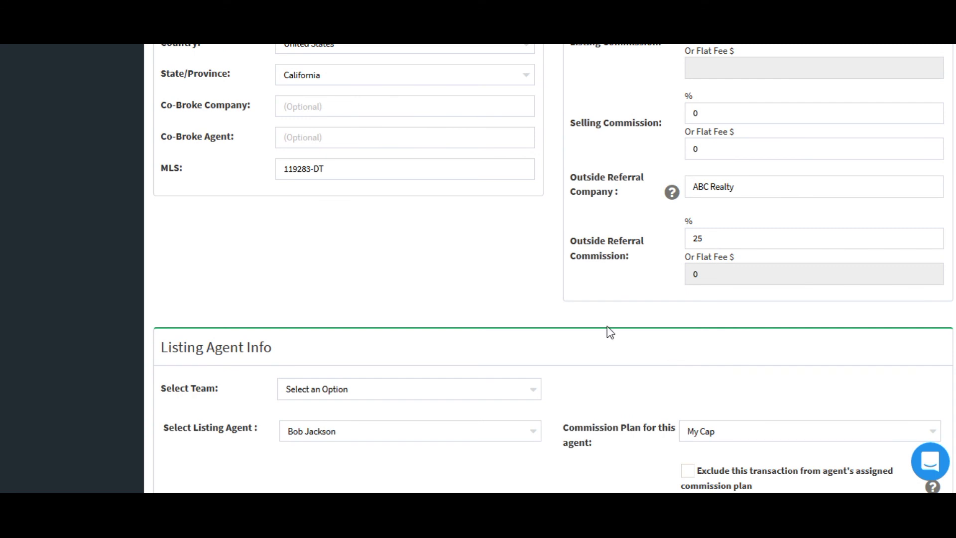
scroll(611, 332, down, 3)
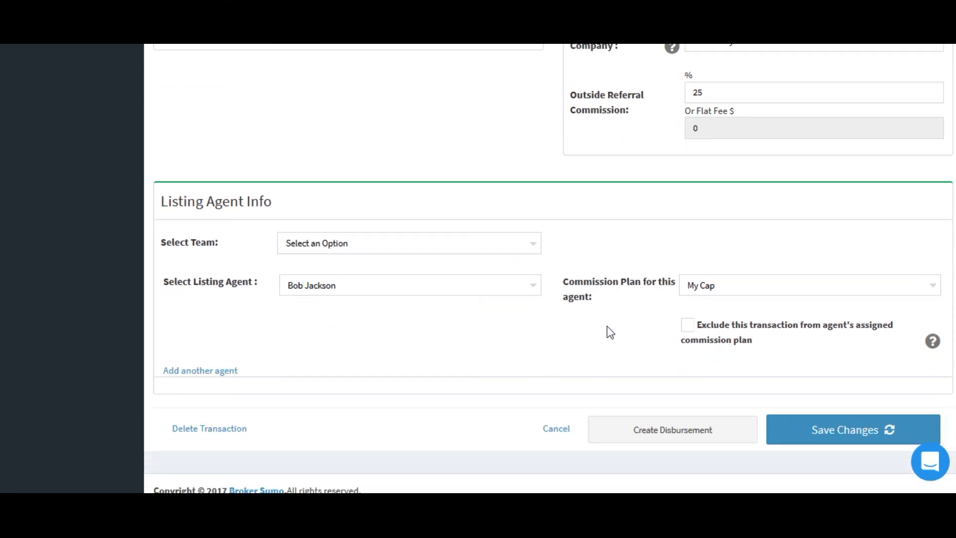